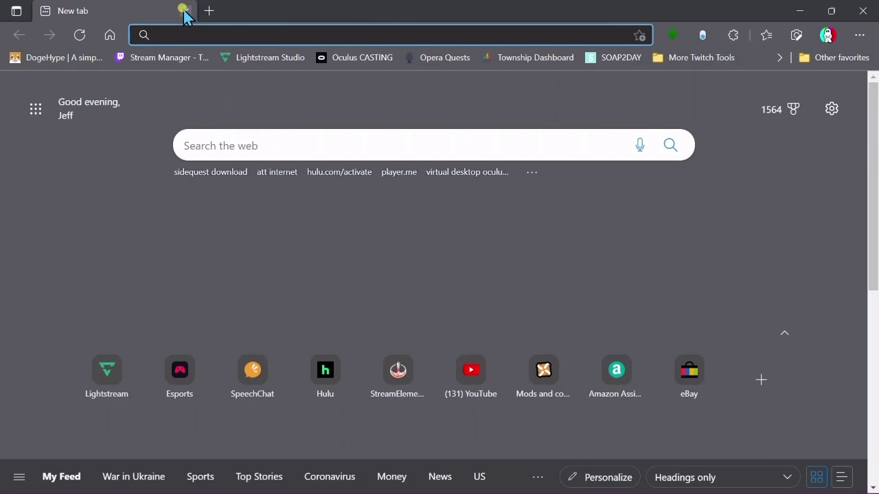
- Search Bing in Edge for 'cx file explorer apk' using the suggested completion
{"action": "left_click", "coordinate": [182, 32]}
{"action": "type", "text": "cx file"}
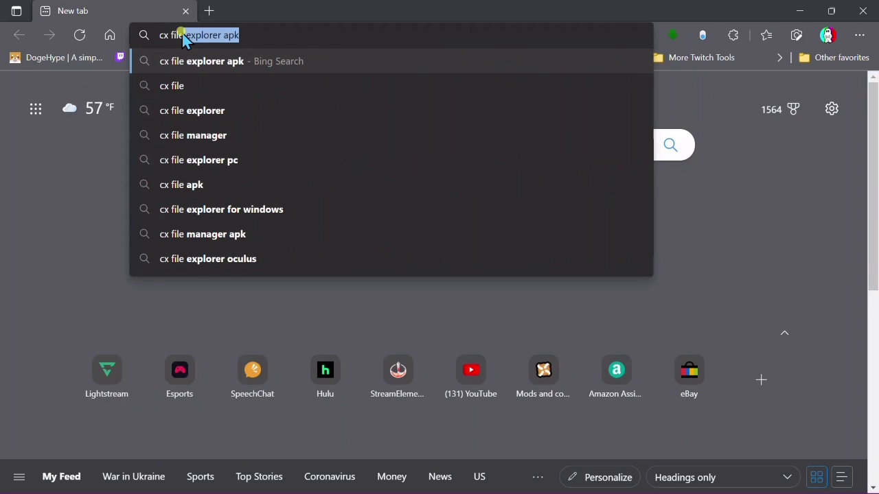
{"action": "key", "text": "Right"}
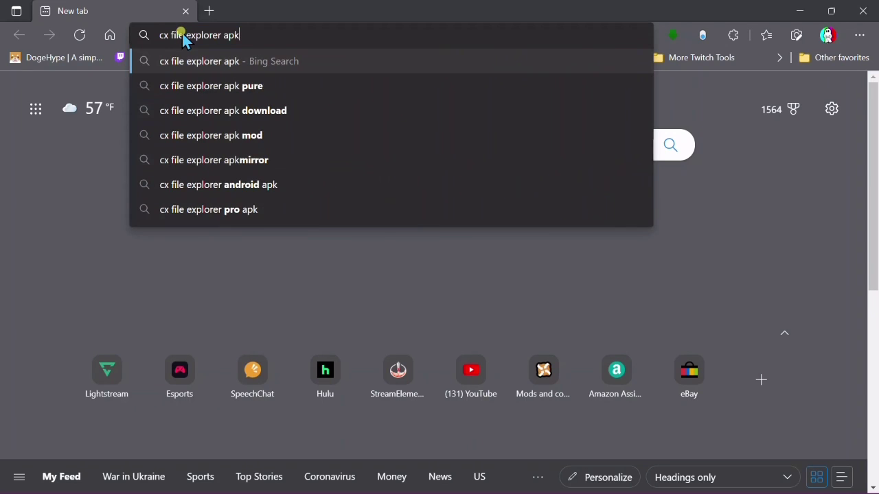
{"action": "key", "text": "Return"}
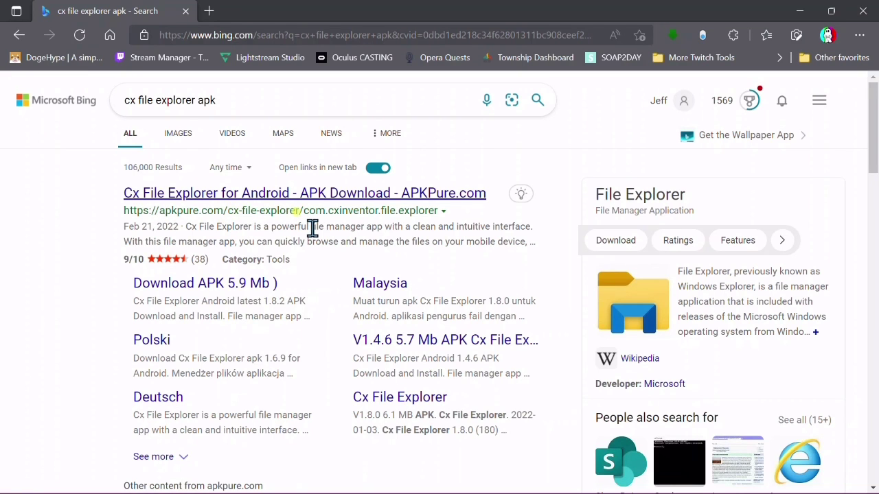
- Scroll down the Bing results and back up to the APKPure Cx File Explorer result
{"action": "scroll", "coordinate": [293, 295], "scroll_direction": "down", "scroll_amount": 4}
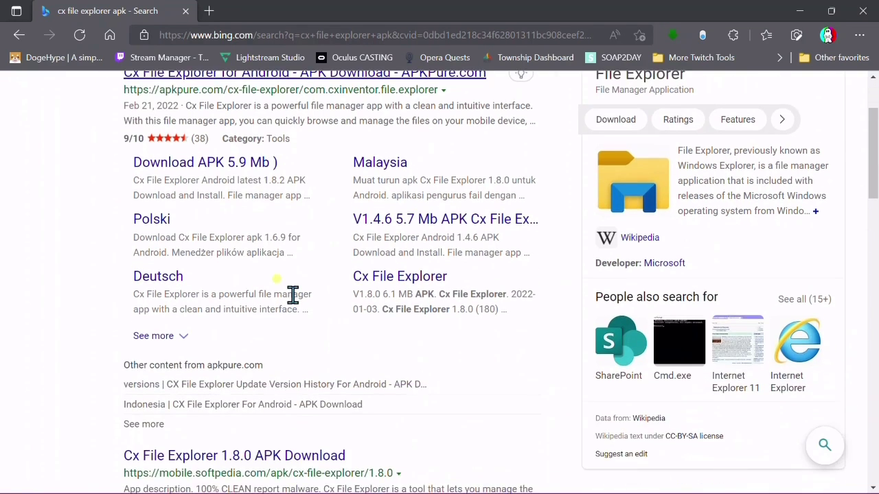
{"action": "scroll", "coordinate": [293, 302], "scroll_direction": "down", "scroll_amount": 1}
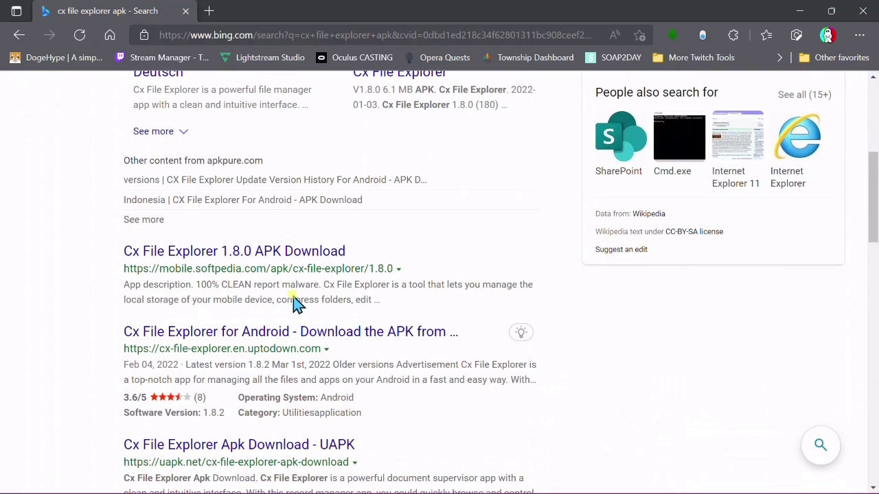
{"action": "scroll", "coordinate": [293, 302], "scroll_direction": "down", "scroll_amount": 1}
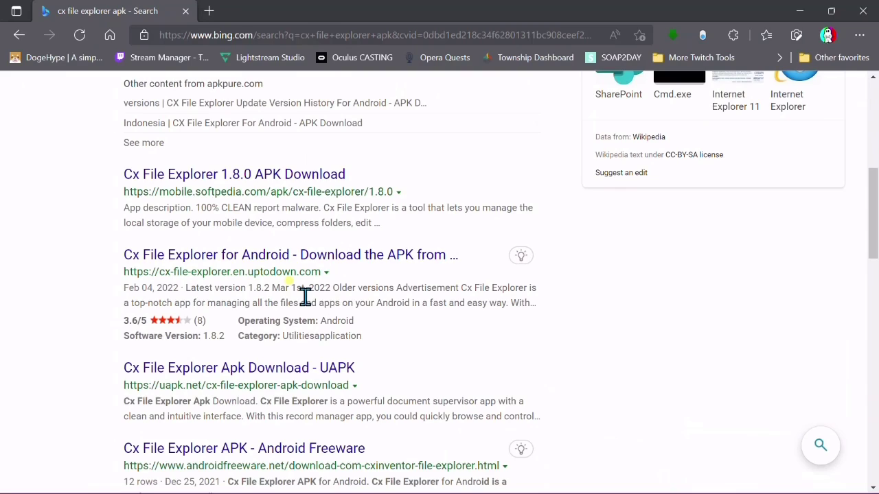
{"action": "scroll", "coordinate": [304, 295], "scroll_direction": "up", "scroll_amount": 5}
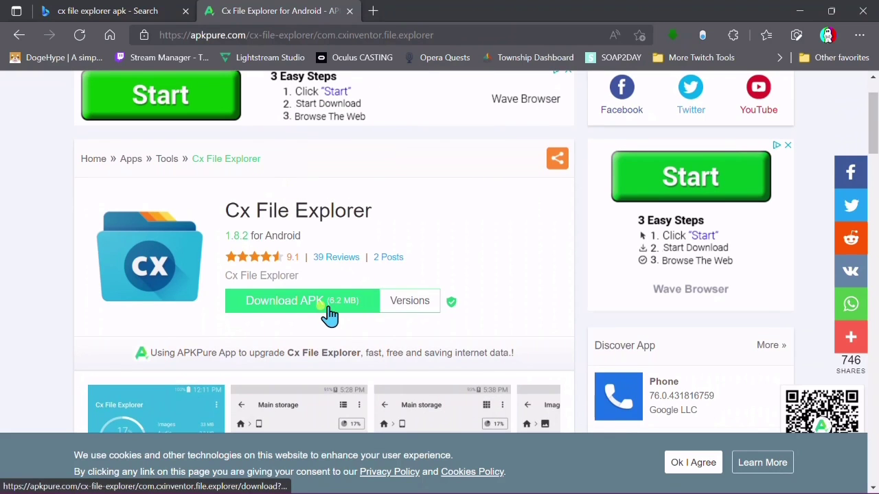
- Start the Cx File Explorer 1.8.2 APK download on APKPure, closing the full-page ad
{"action": "left_click", "coordinate": [330, 314]}
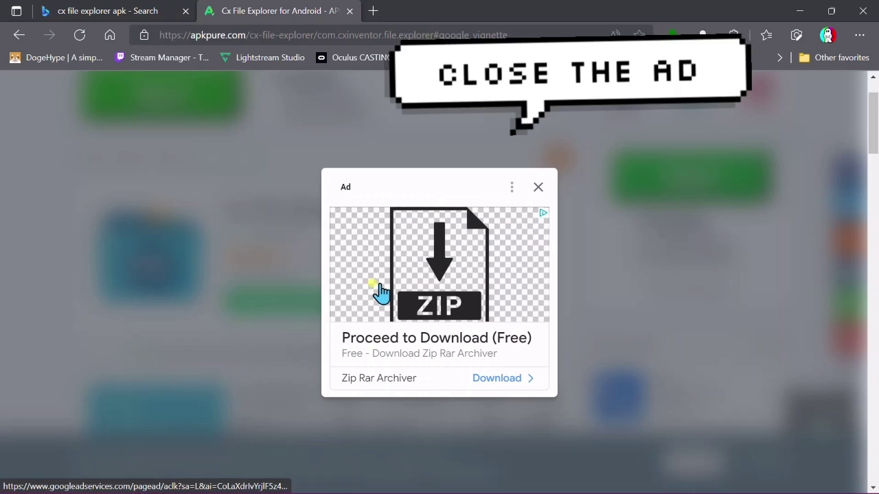
{"action": "left_click", "coordinate": [536, 187]}
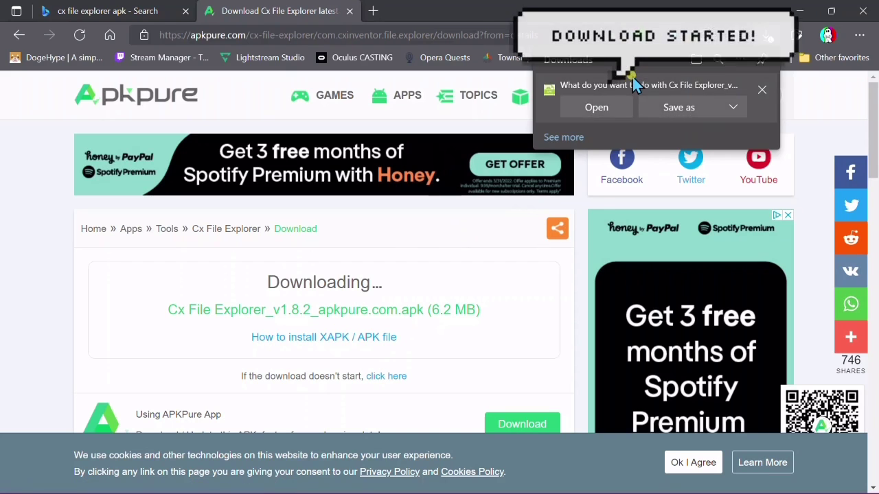
- Save the Cx File Explorer APK into the Downloads folder with Save as
{"action": "left_click", "coordinate": [680, 107]}
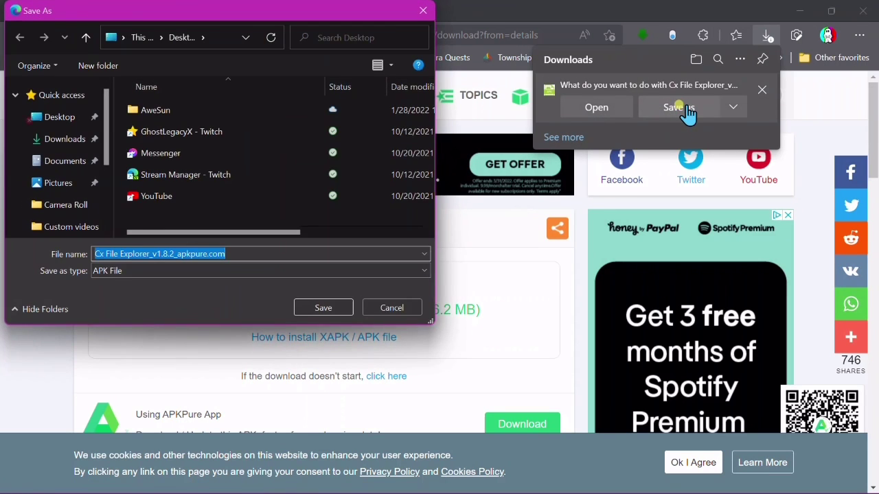
{"action": "left_click", "coordinate": [66, 164]}
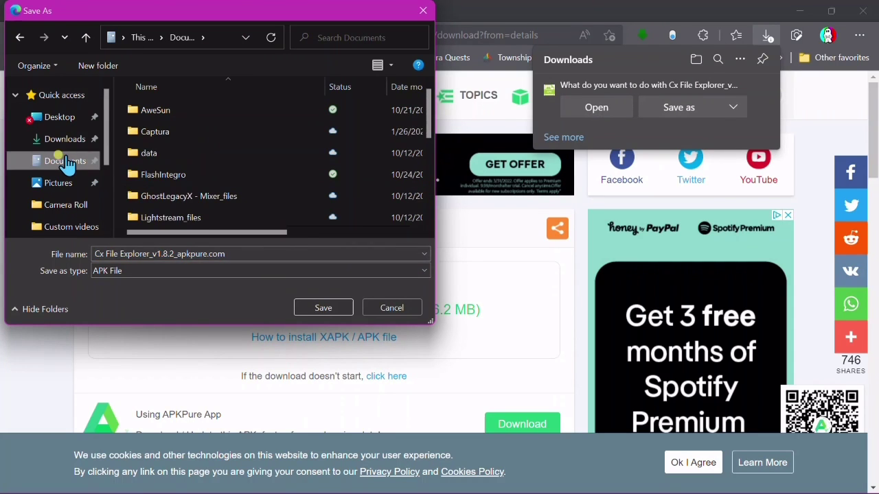
{"action": "left_click", "coordinate": [59, 142]}
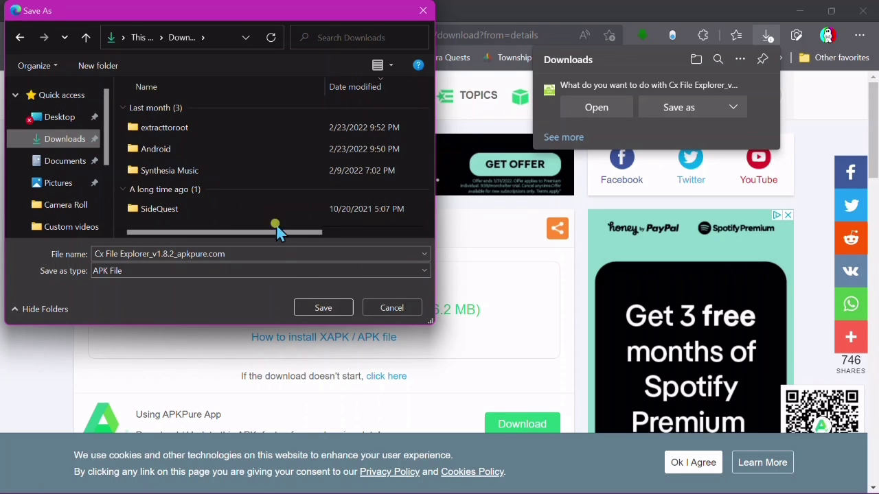
{"action": "left_click", "coordinate": [324, 309]}
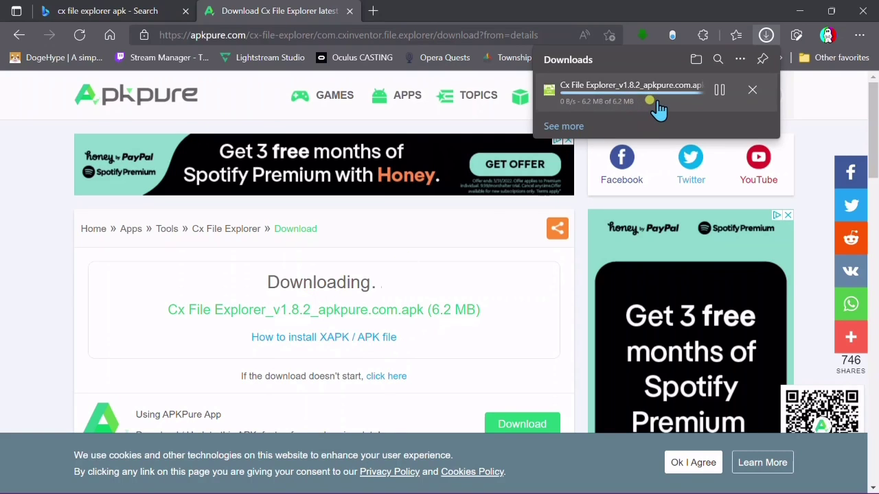
- Accept APKPure's cookie notice with Ok I Agree
{"action": "mouse_move", "coordinate": [657, 109]}
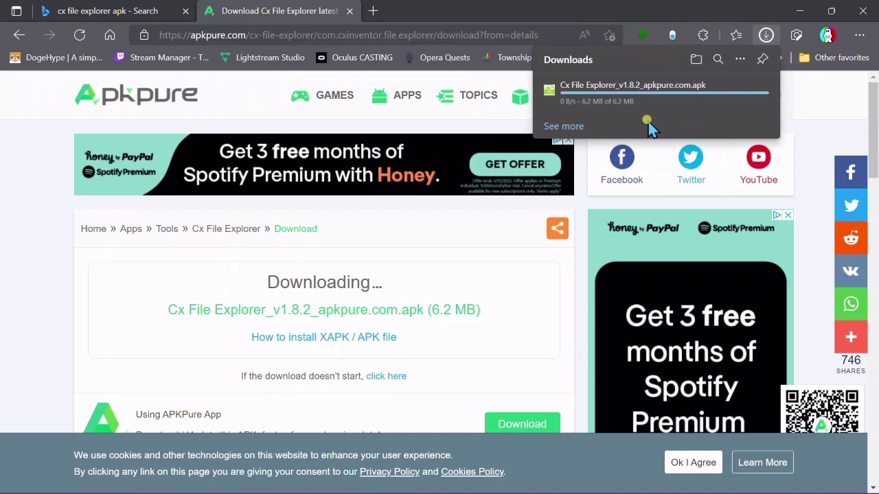
{"action": "left_click", "coordinate": [690, 463]}
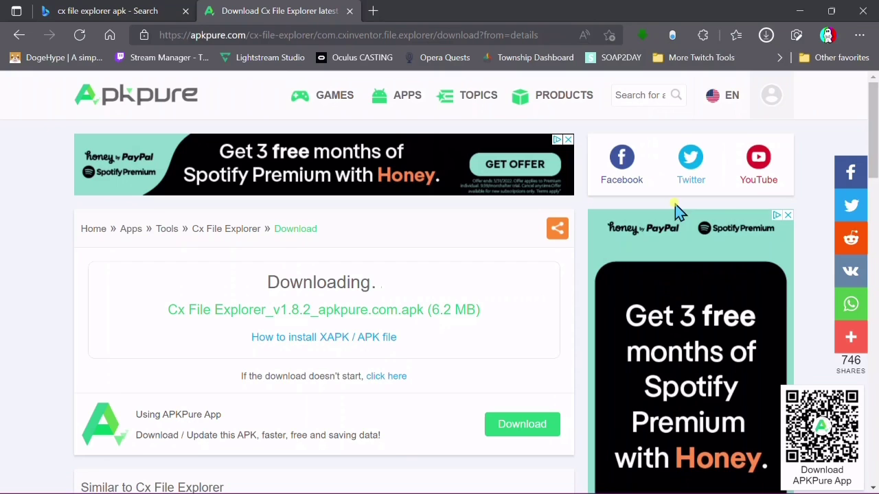
{"action": "mouse_move", "coordinate": [481, 492]}
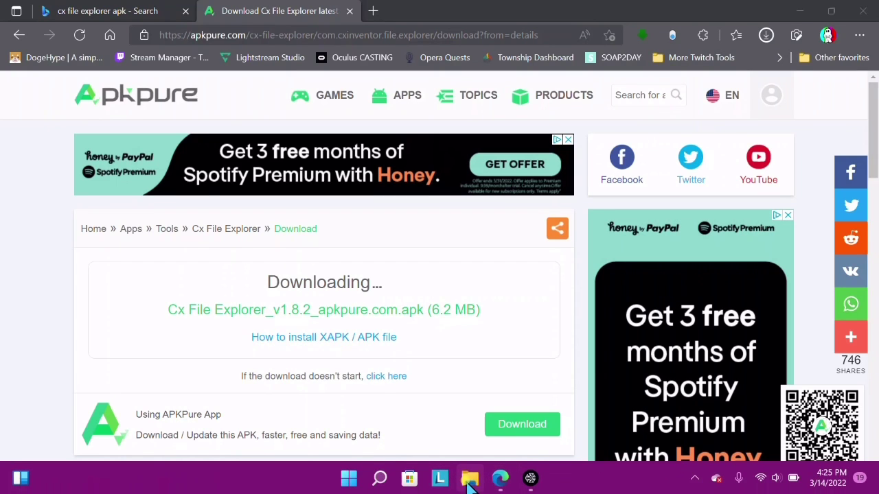
- Confirm the Cx File Explorer APK is in Downloads, then close File Explorer and Edge
{"action": "key", "text": "super+e"}
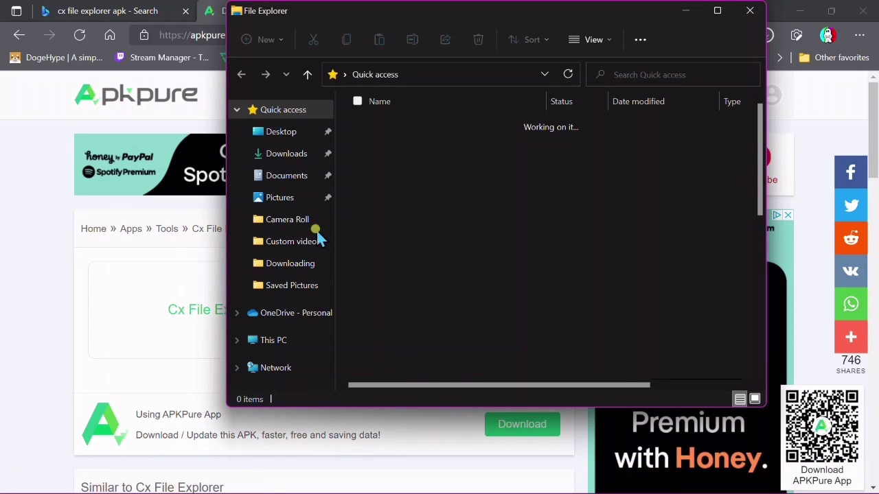
{"action": "left_click", "coordinate": [275, 162]}
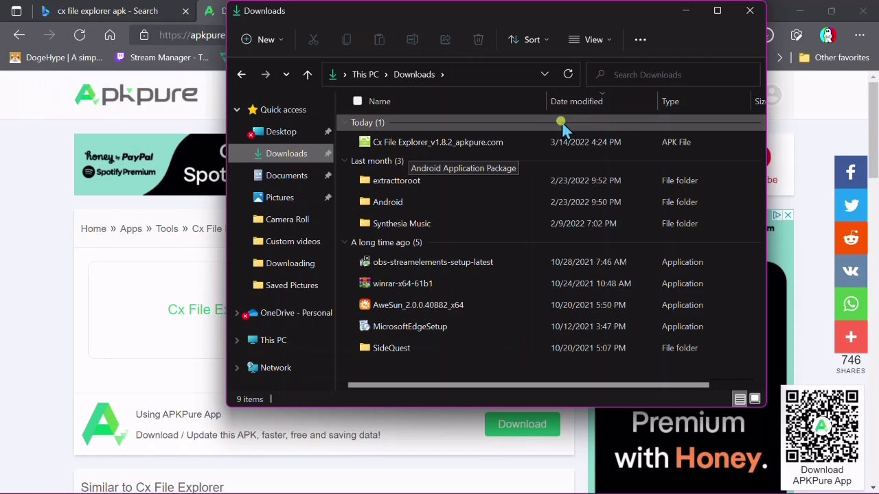
{"action": "left_click", "coordinate": [748, 10]}
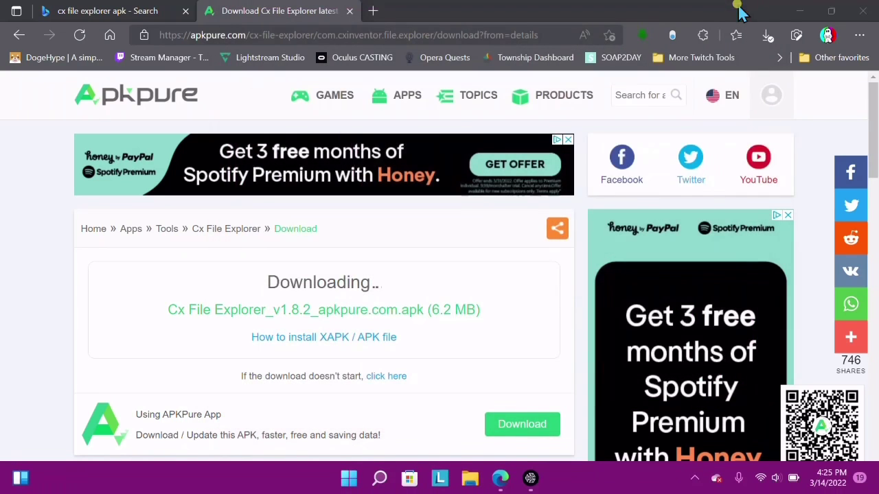
{"action": "left_click", "coordinate": [855, 8]}
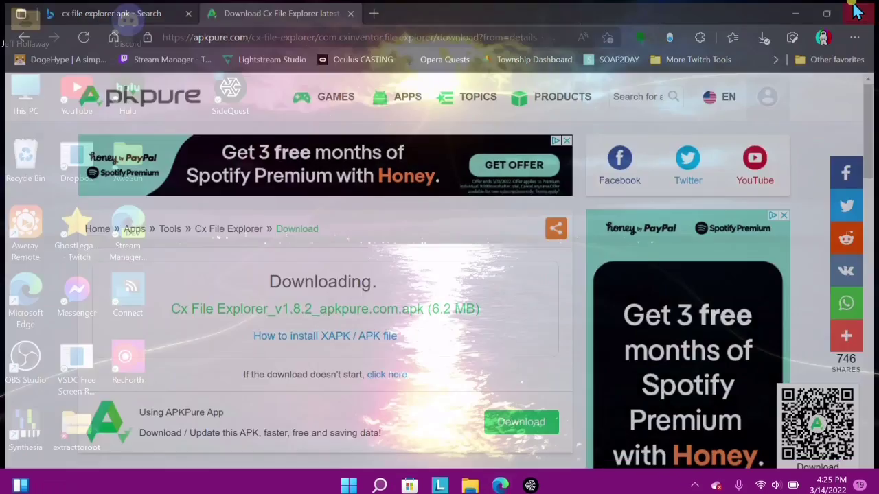
- Bring SideQuest up maximized and dismiss its email-verification banner
{"action": "left_click", "coordinate": [531, 479]}
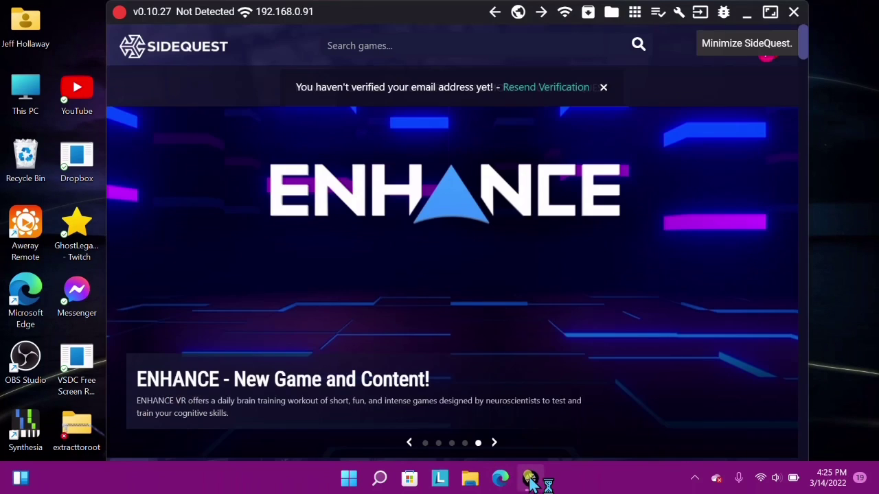
{"action": "left_click", "coordinate": [770, 11]}
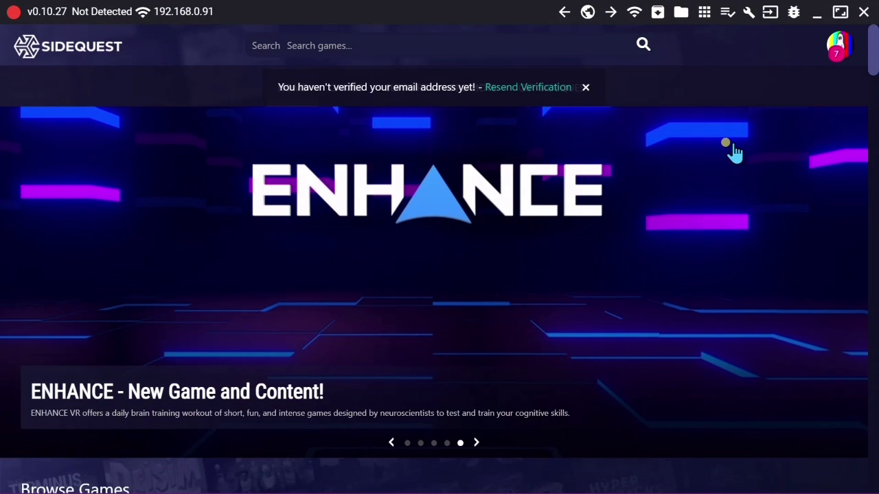
{"action": "left_click", "coordinate": [586, 88]}
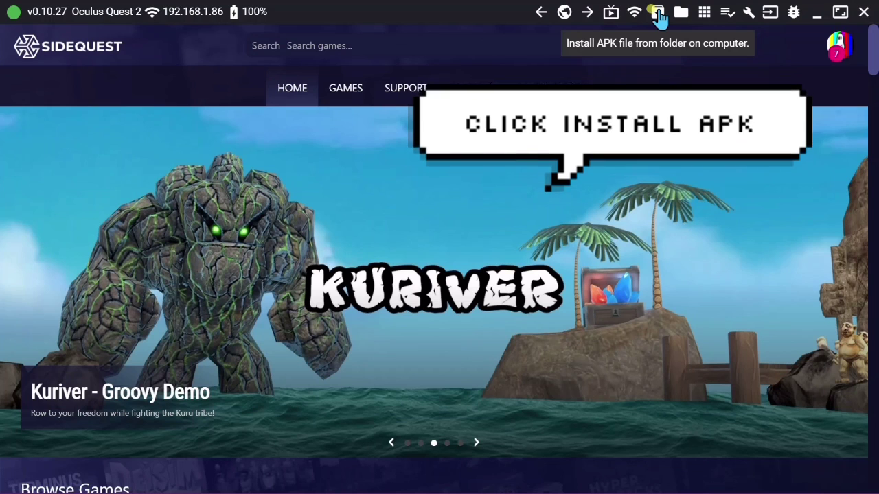
- Pick Cx File Explorer_v1.8.2_apkpure.com from Downloads in the Install APK dialog, then cancel
{"action": "left_click", "coordinate": [658, 13]}
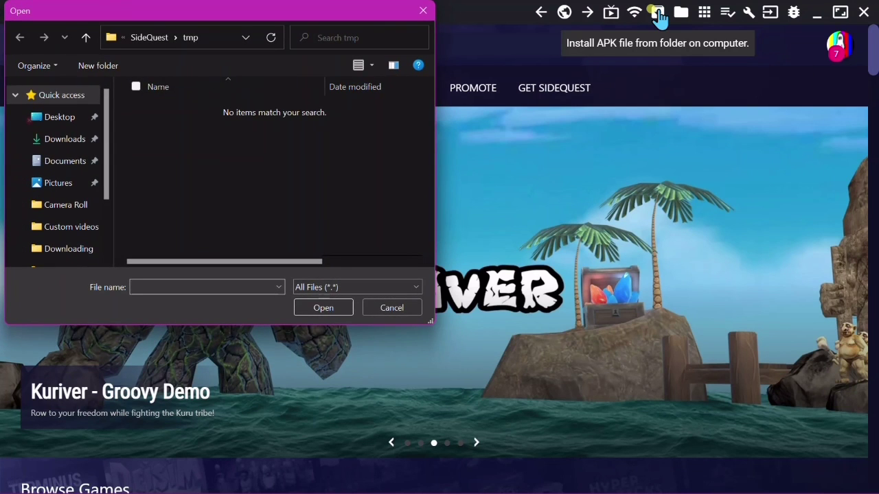
{"action": "left_click", "coordinate": [58, 137]}
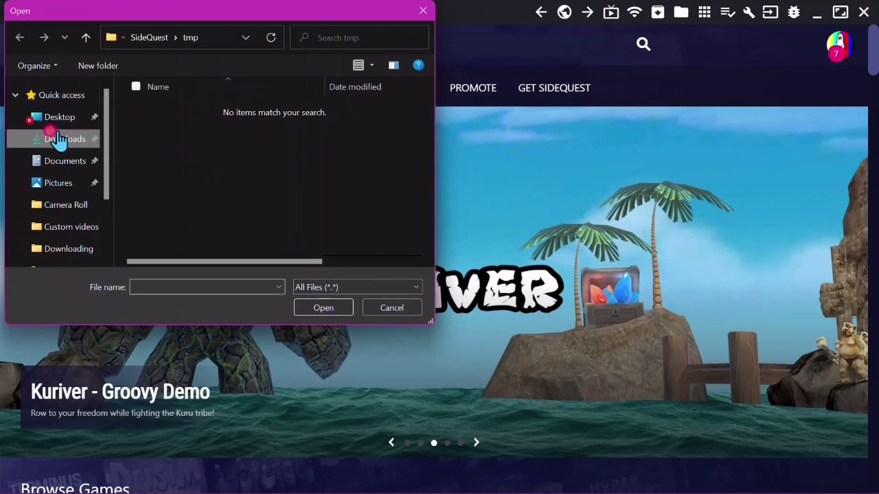
{"action": "left_click", "coordinate": [179, 134]}
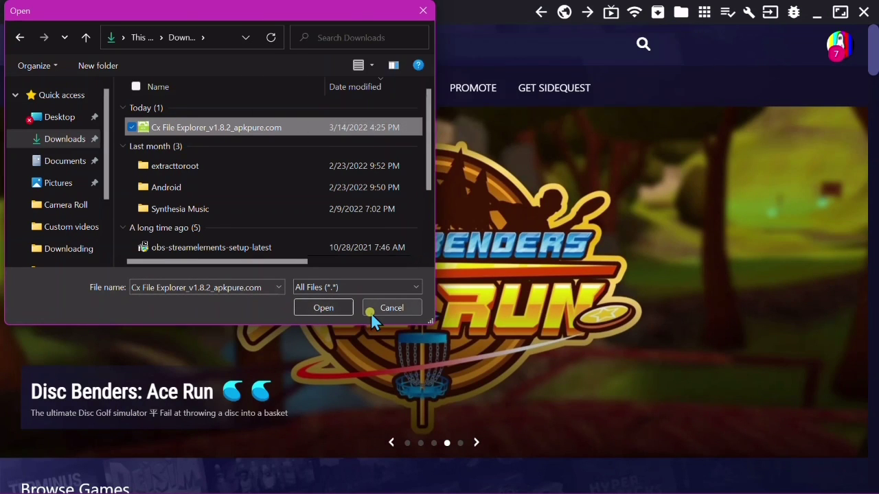
{"action": "left_click", "coordinate": [371, 310]}
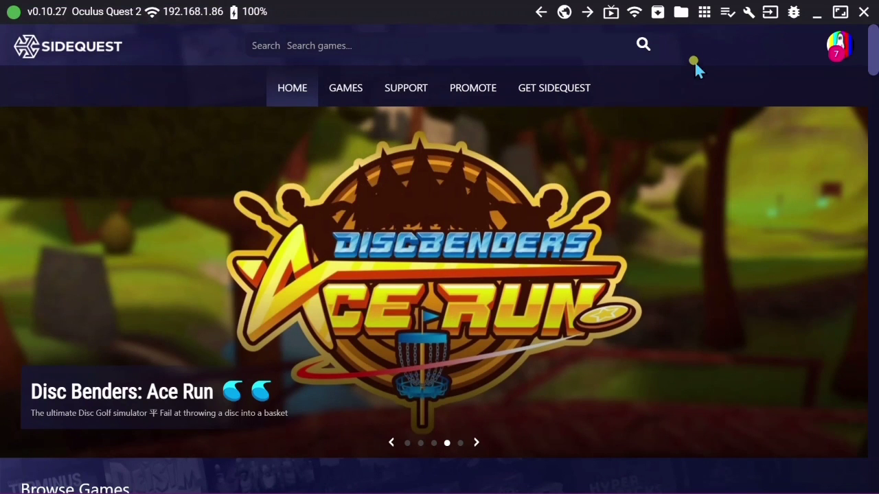
- Show SideQuest's tasks page, then reopen and close the APK file picker
{"action": "left_click", "coordinate": [727, 16]}
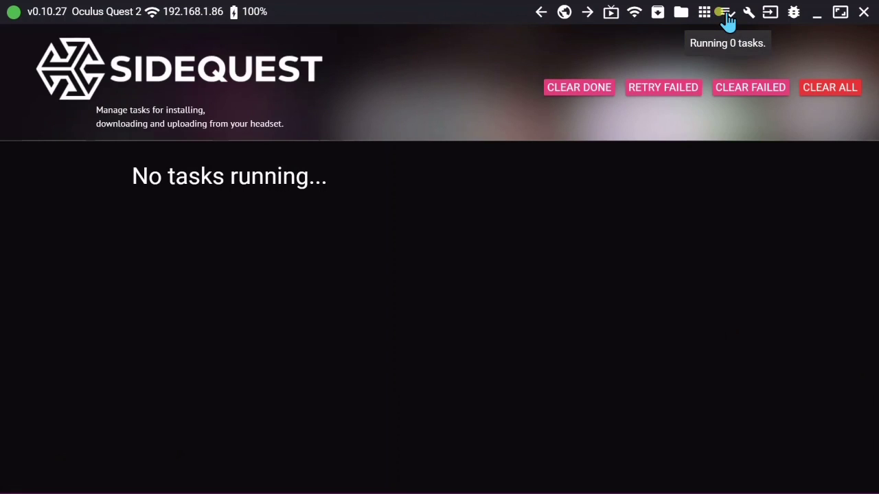
{"action": "left_click", "coordinate": [654, 18]}
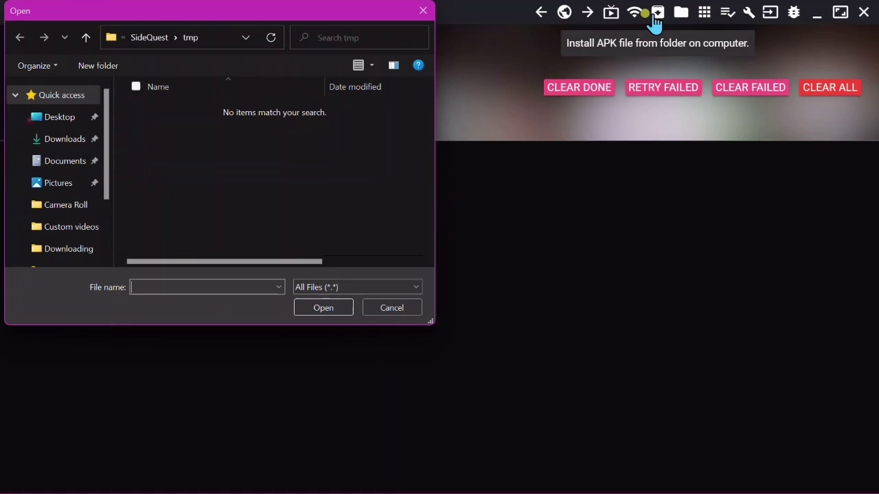
{"action": "left_click", "coordinate": [423, 15]}
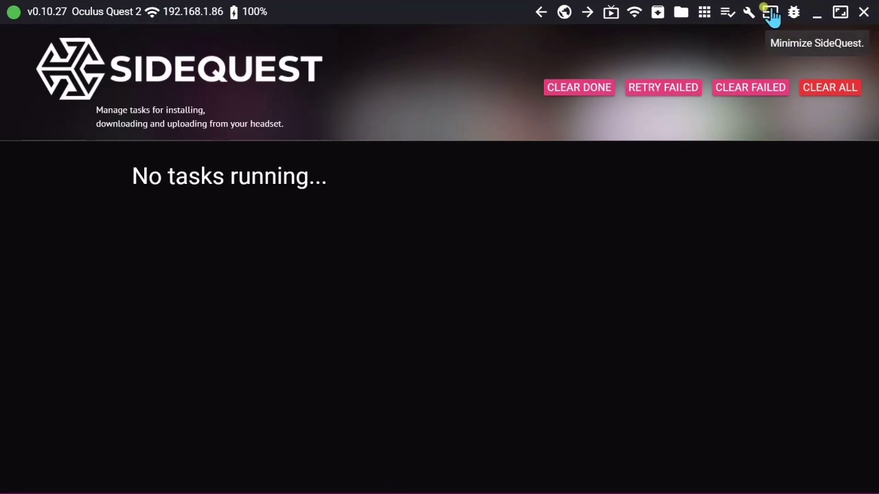
- Close SideQuest, confirming with EXIT SIDEQUEST NOW
{"action": "left_click", "coordinate": [863, 12]}
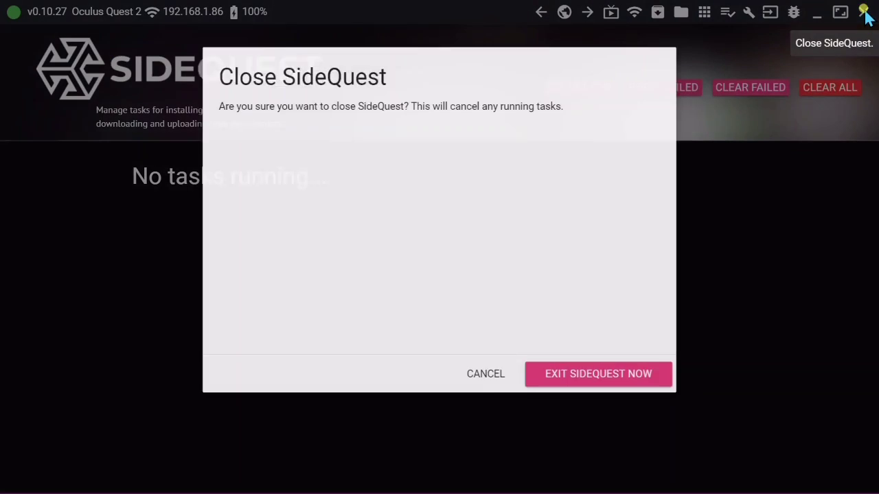
{"action": "left_click", "coordinate": [581, 376]}
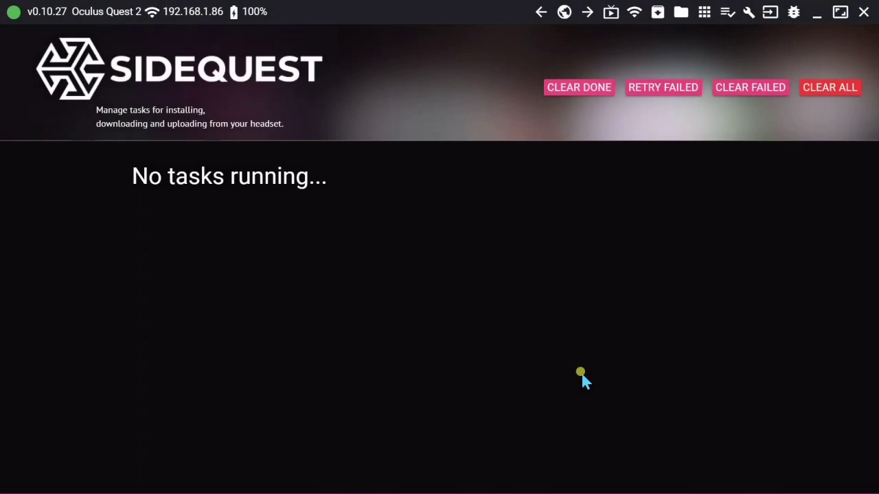